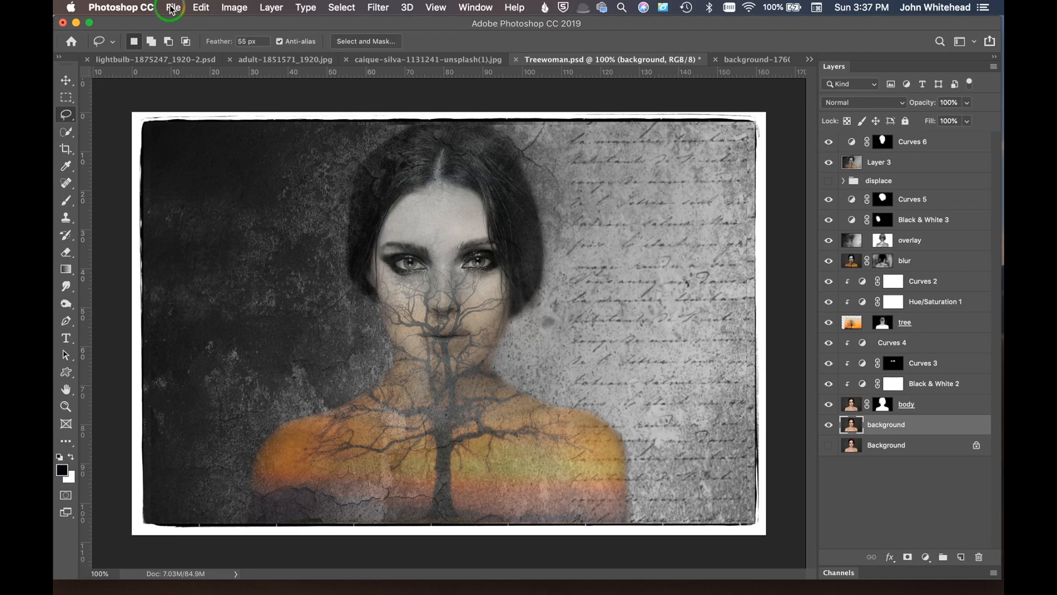
Save the document in Photoshop format as Treewoman.psd in the Comp Tree Woman folder, replacing the existing file.
left_click(173, 8)
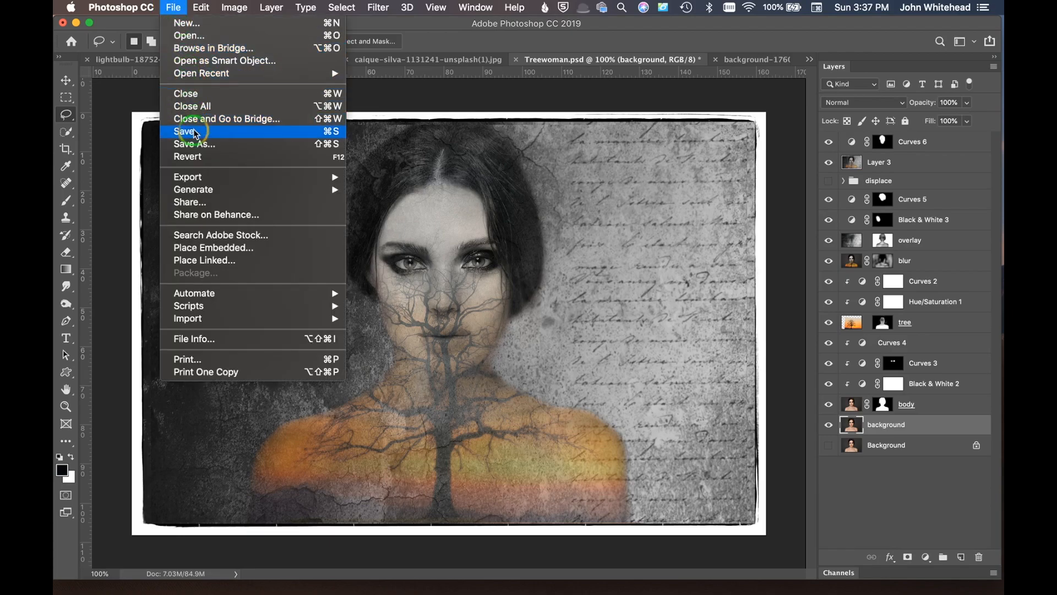
mouse_move(192, 191)
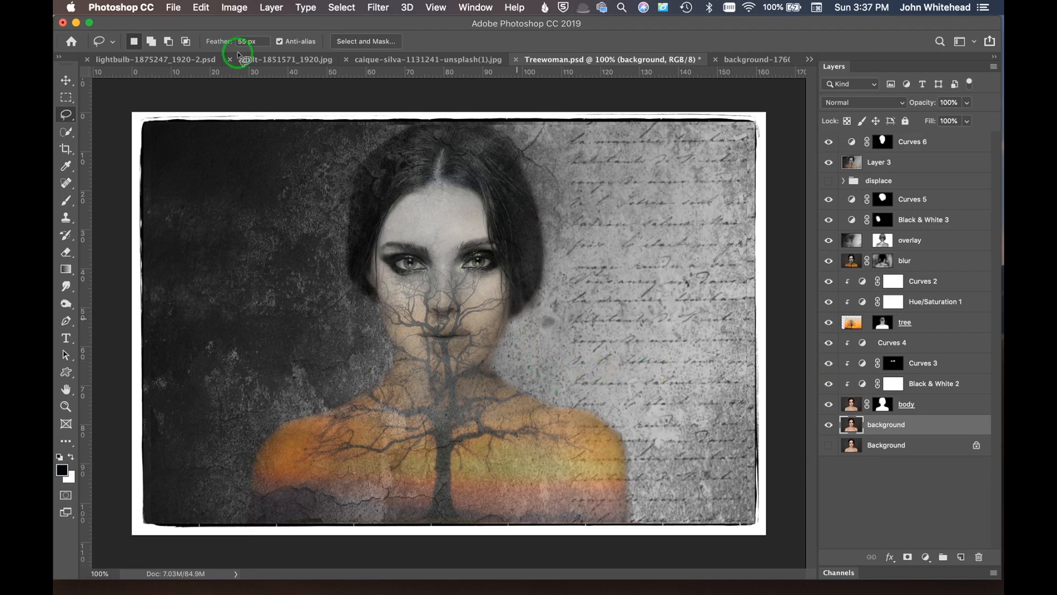
left_click(173, 7)
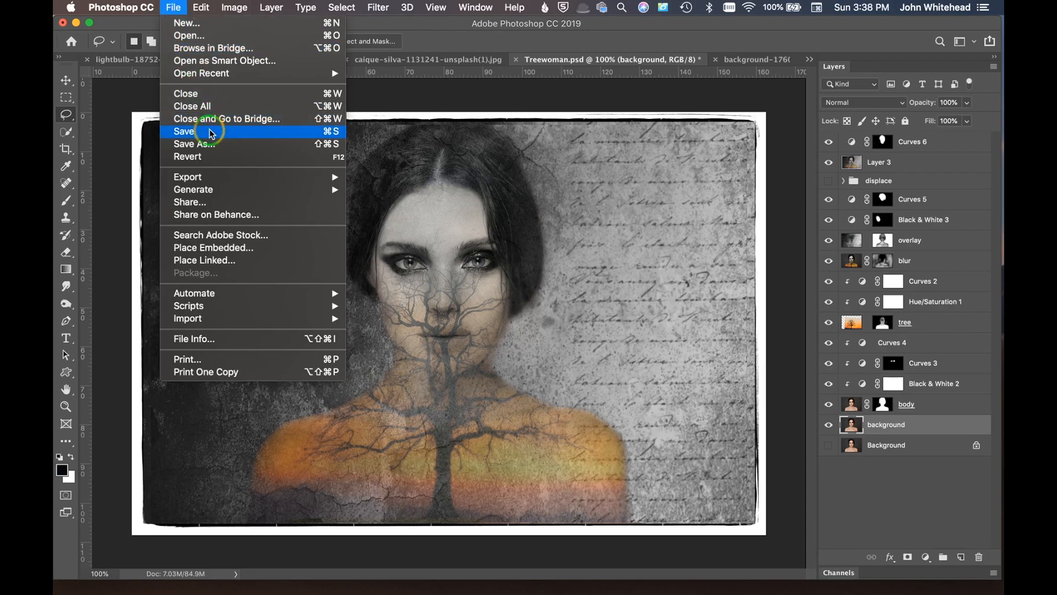
left_click(208, 145)
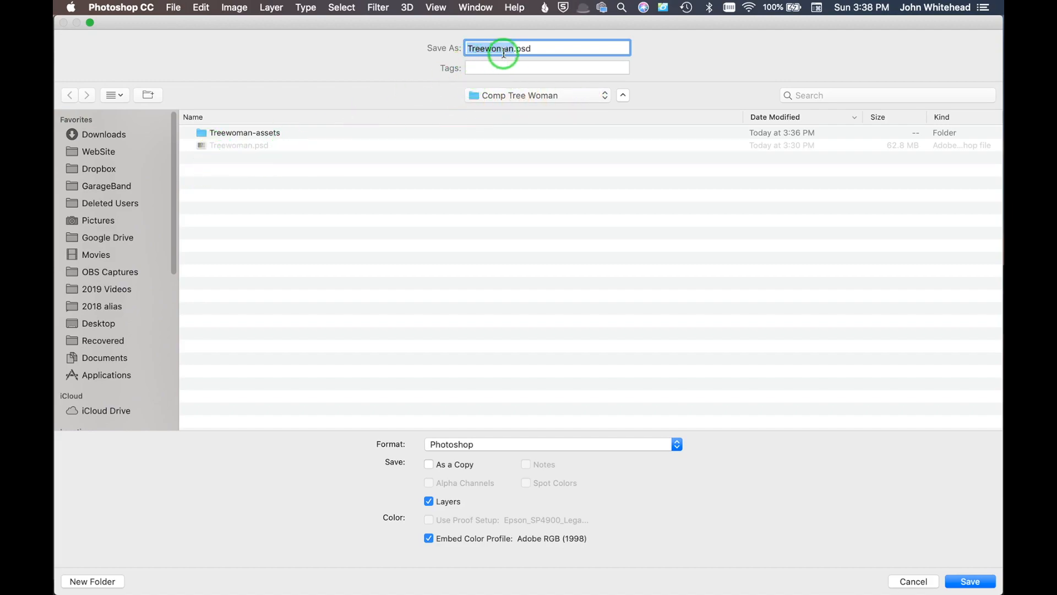
left_click(970, 582)
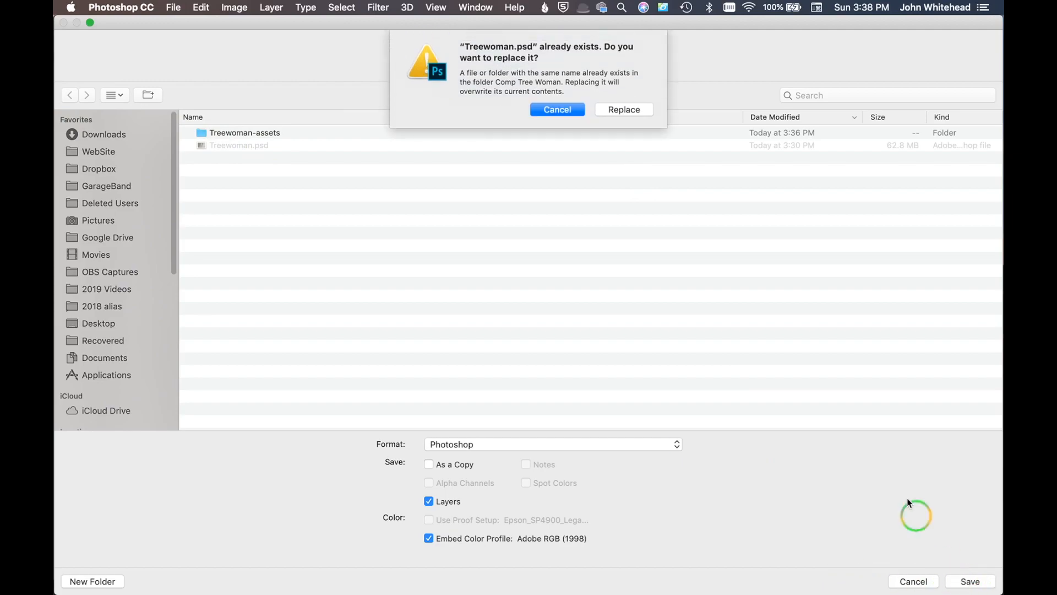
left_click(624, 109)
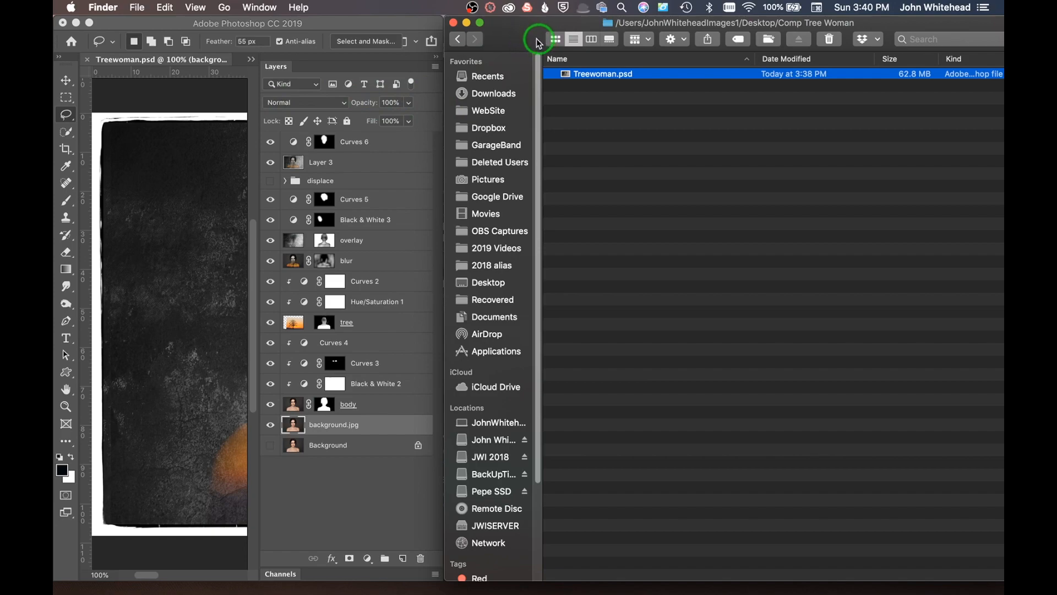
Enable image asset generation for Treewoman.psd in Photoshop and expand the Treewoman-assets folder in Finder.
left_click(355, 24)
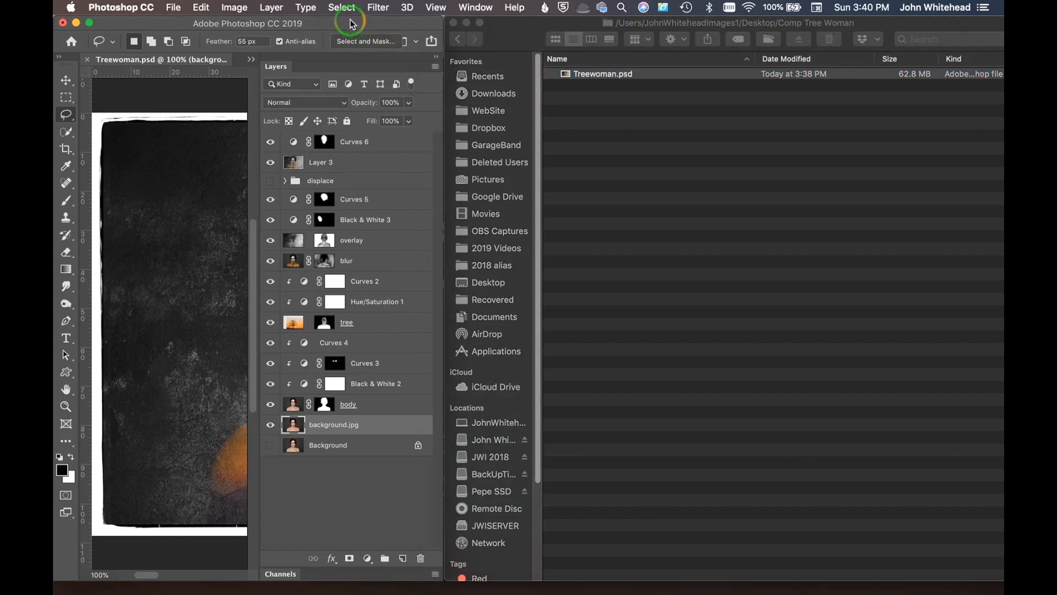
left_click(172, 8)
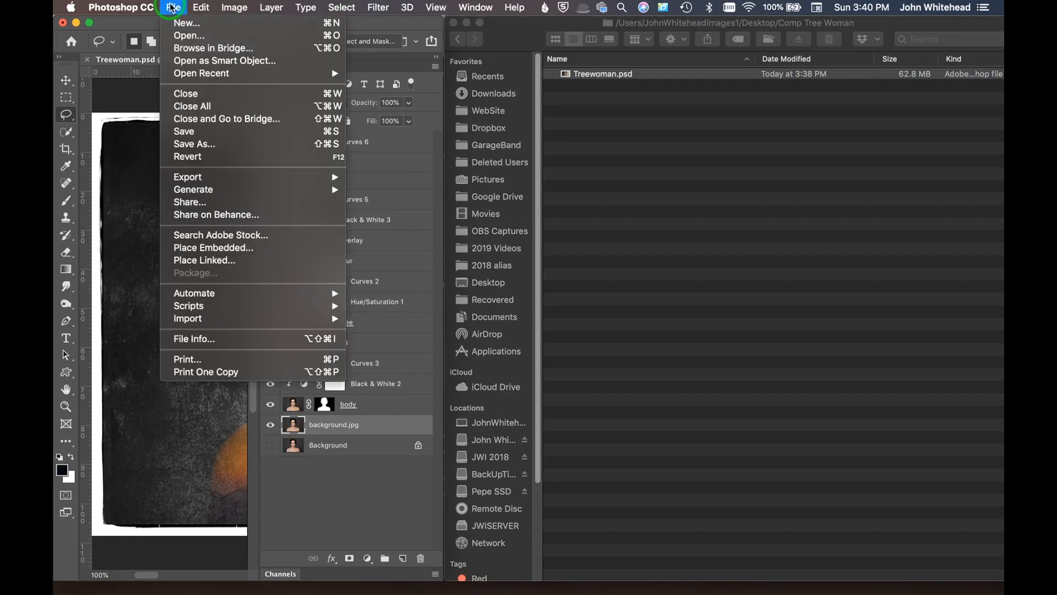
mouse_move(193, 194)
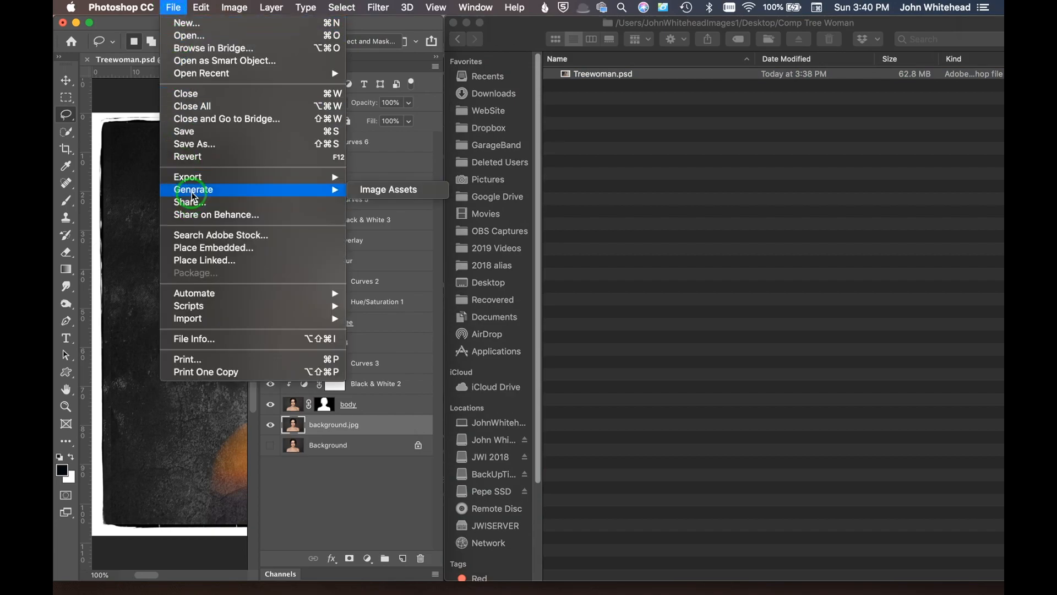
left_click(417, 191)
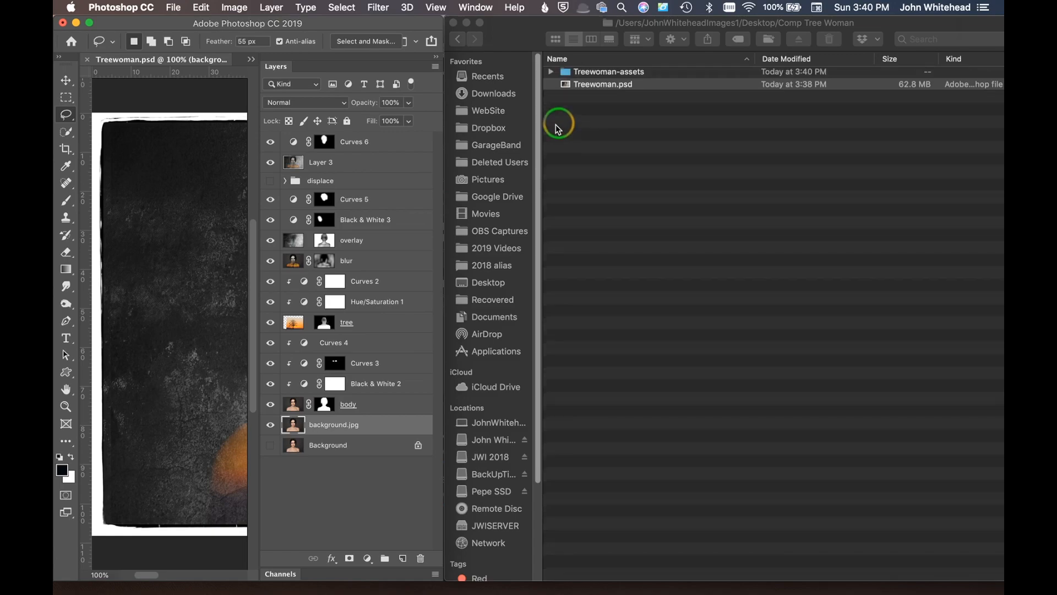
left_click(551, 74)
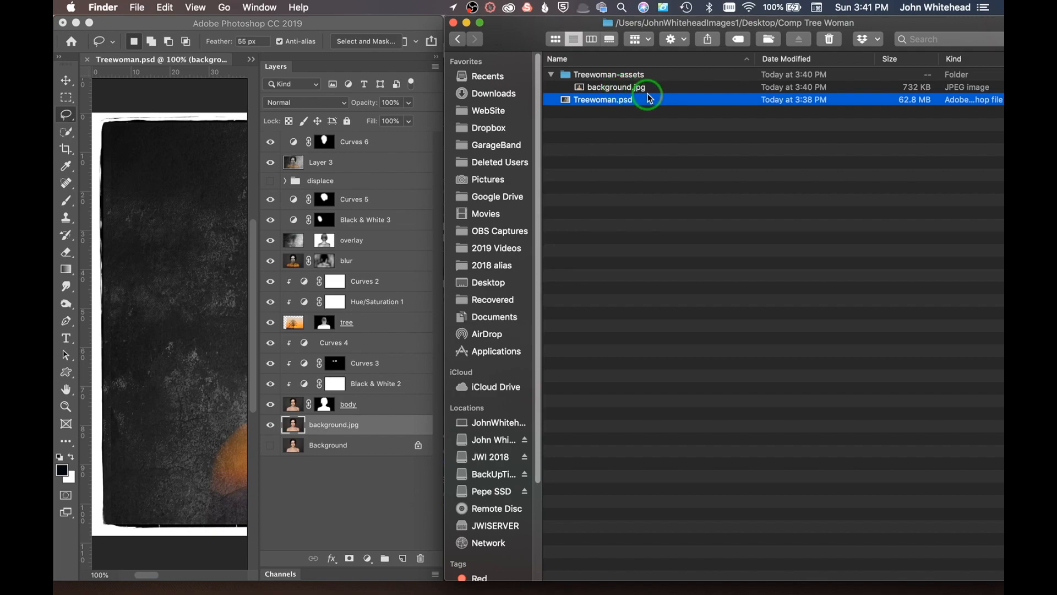
In Photoshop, rename the body layer as body.png and the tree layer as tree.png.
left_click(353, 408)
double_click(353, 405)
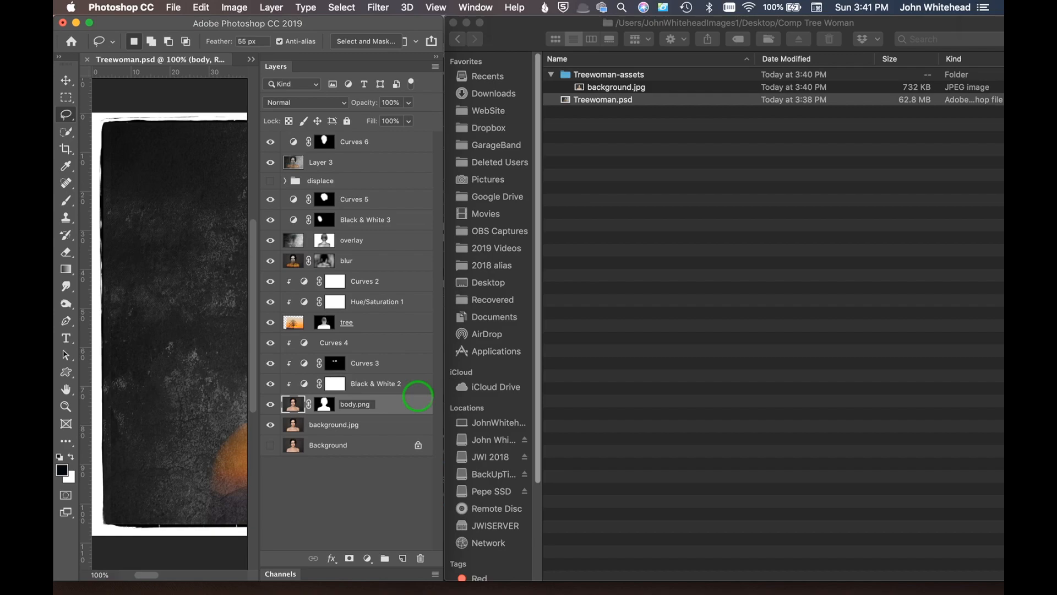
key("Return")
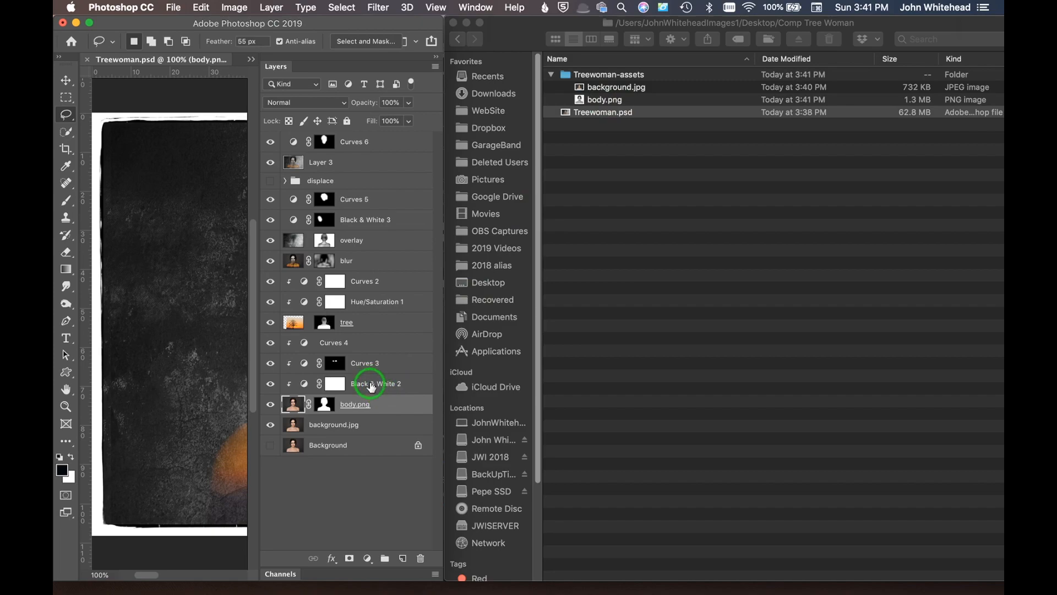
double_click(356, 322)
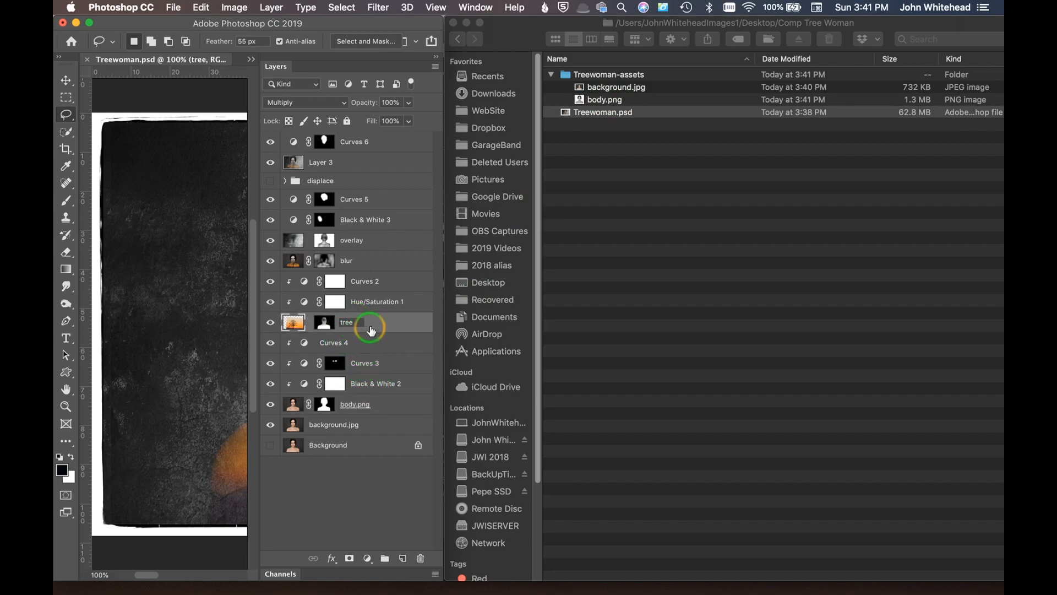
type(".png")
key("Return")
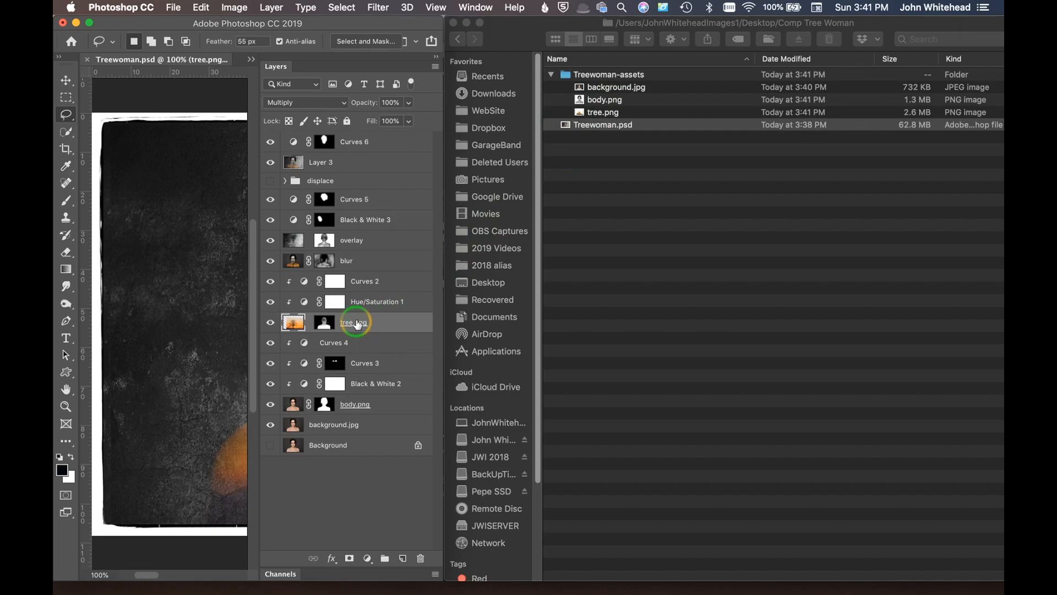
Rename the blur layer as blur.png and the overlay layer as overlay.png.
double_click(348, 260)
left_click(353, 261)
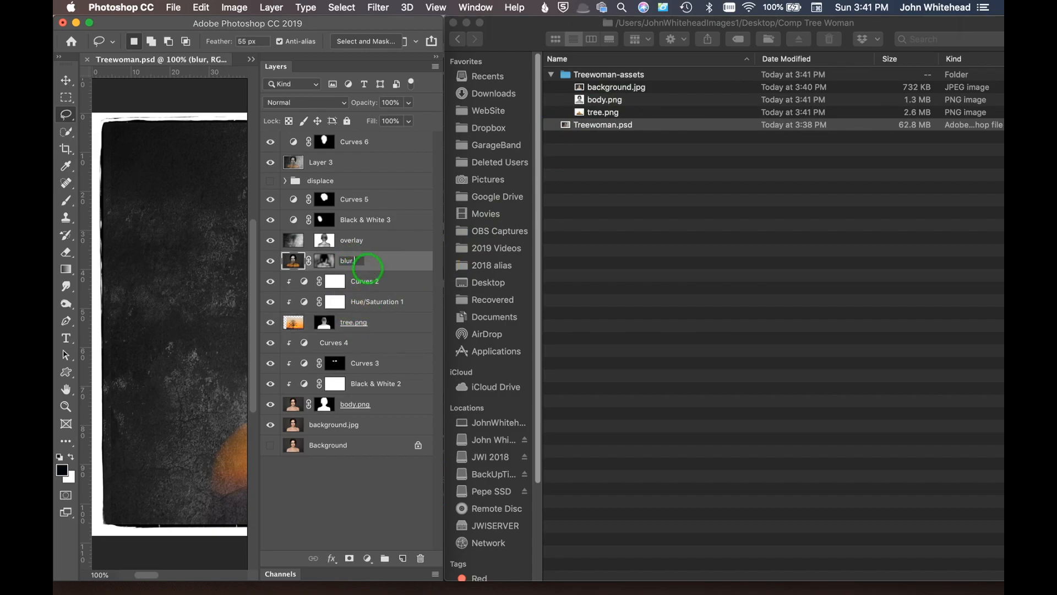
key("Return")
double_click(351, 240)
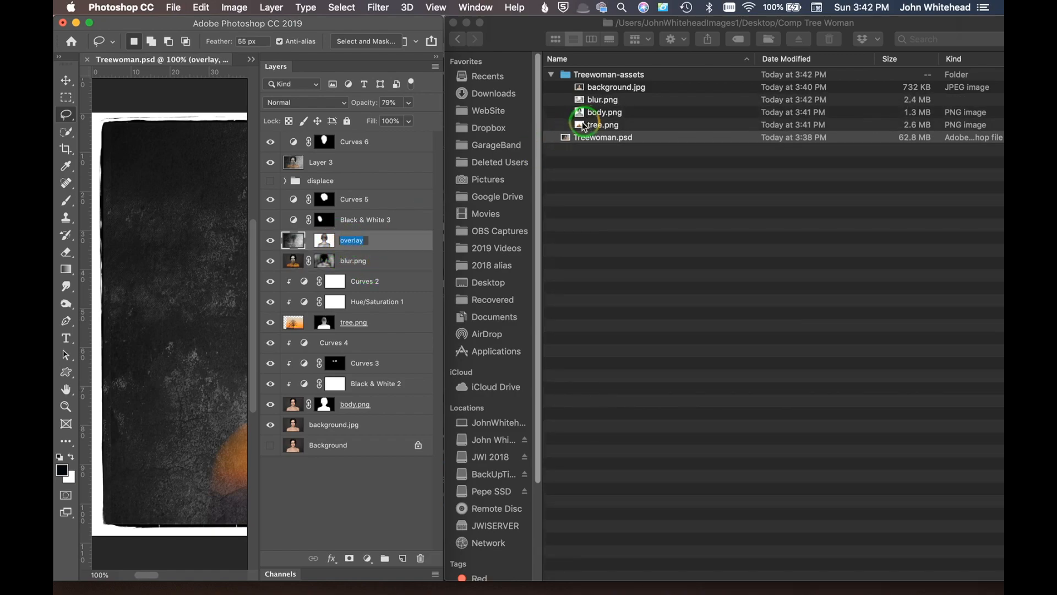
left_click(364, 240)
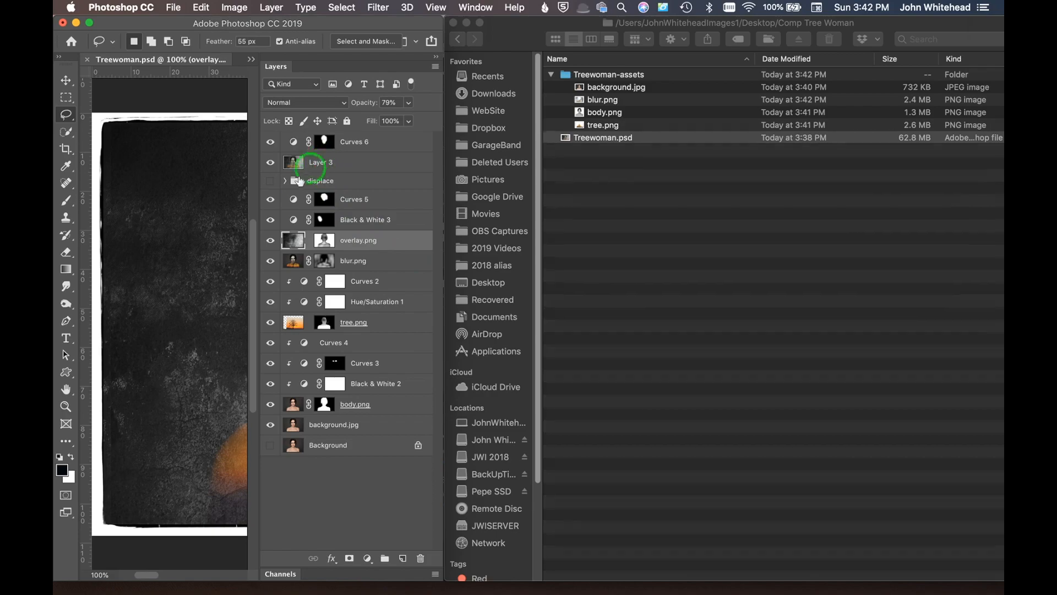
Make the displace group visible and rename it as displace.jpg.
left_click(270, 183)
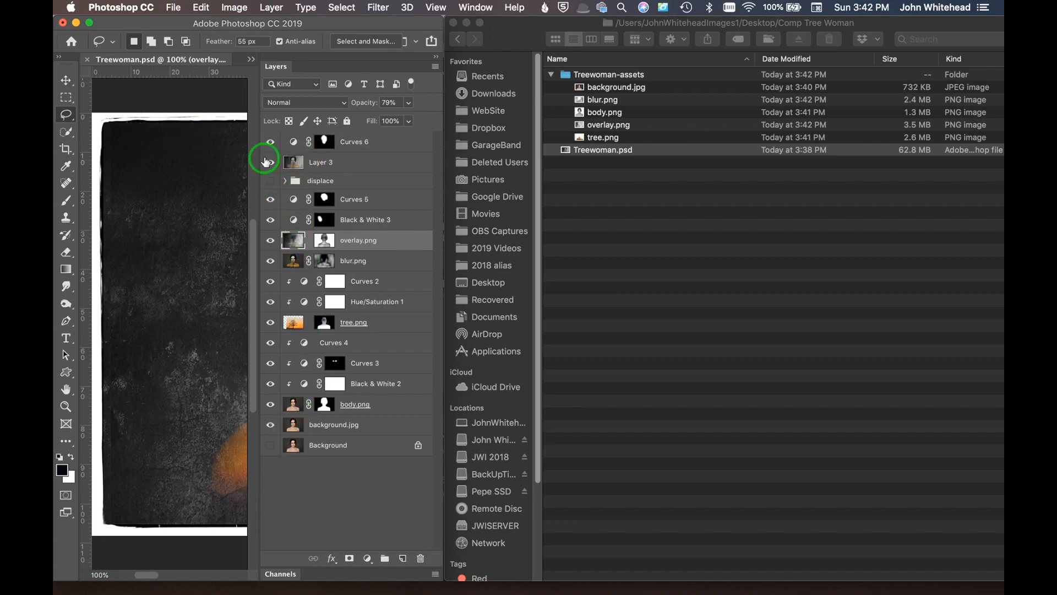
left_click(270, 181)
left_click(333, 181)
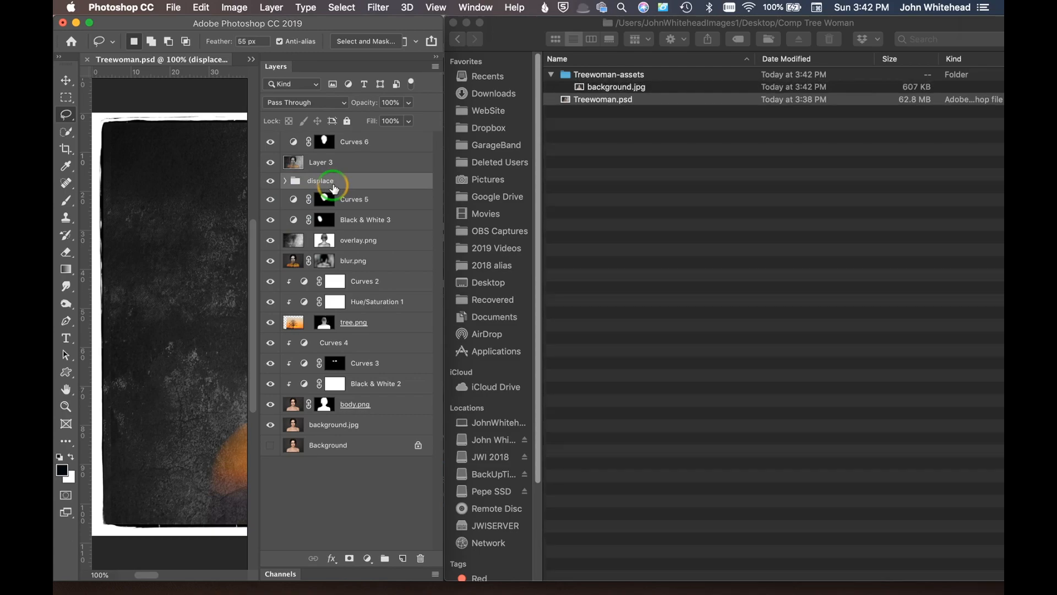
key("Return")
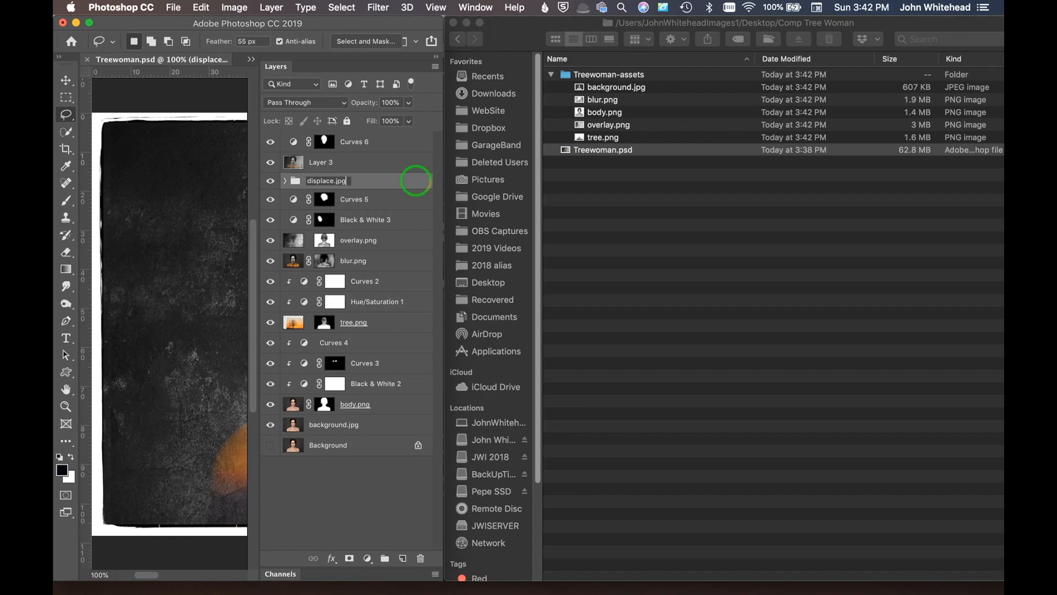
key("Return")
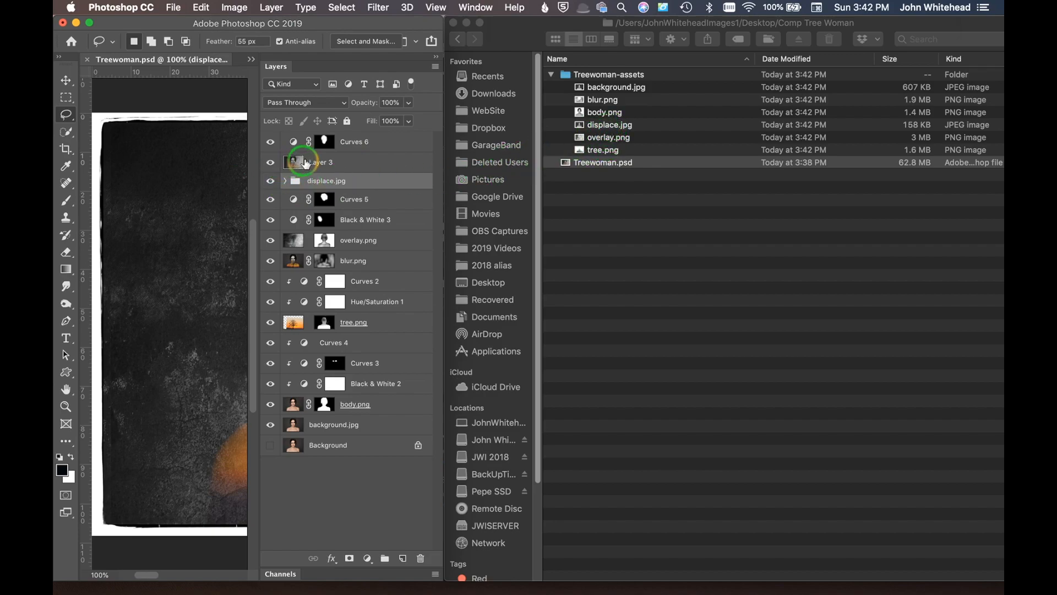
Rename Layer 3, directly above the displace.jpg group, as border.jpg.
double_click(306, 163)
key("BackSpace")
key("Return")
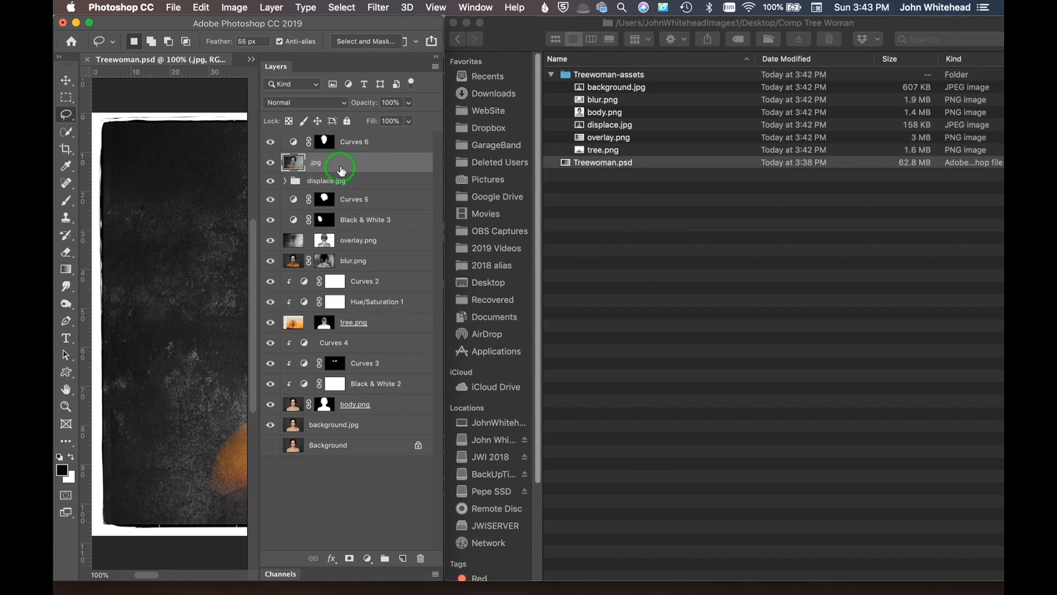
double_click(314, 163)
type("border.jpg")
key("Return")
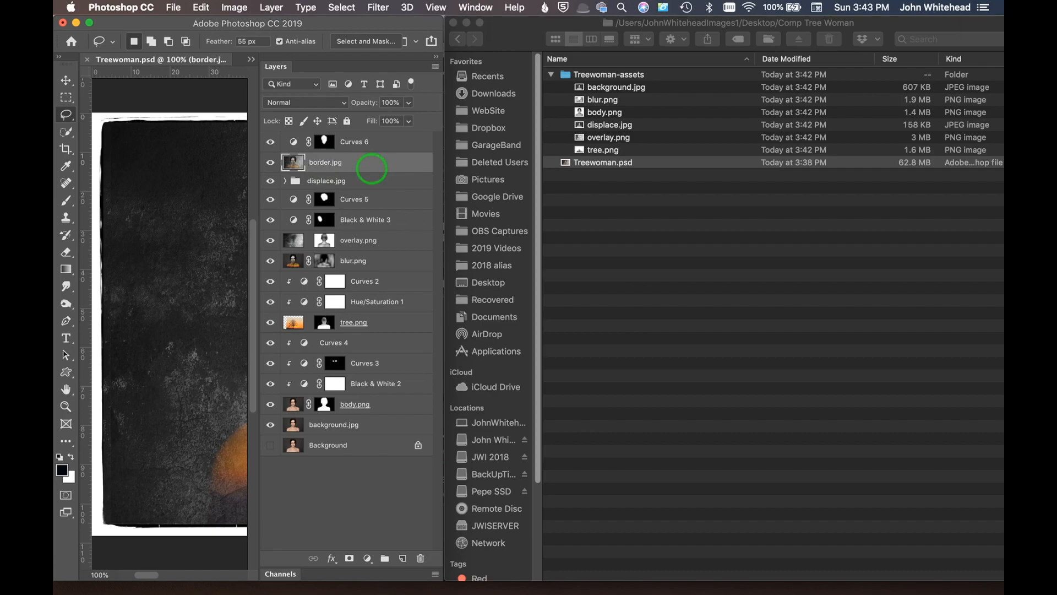